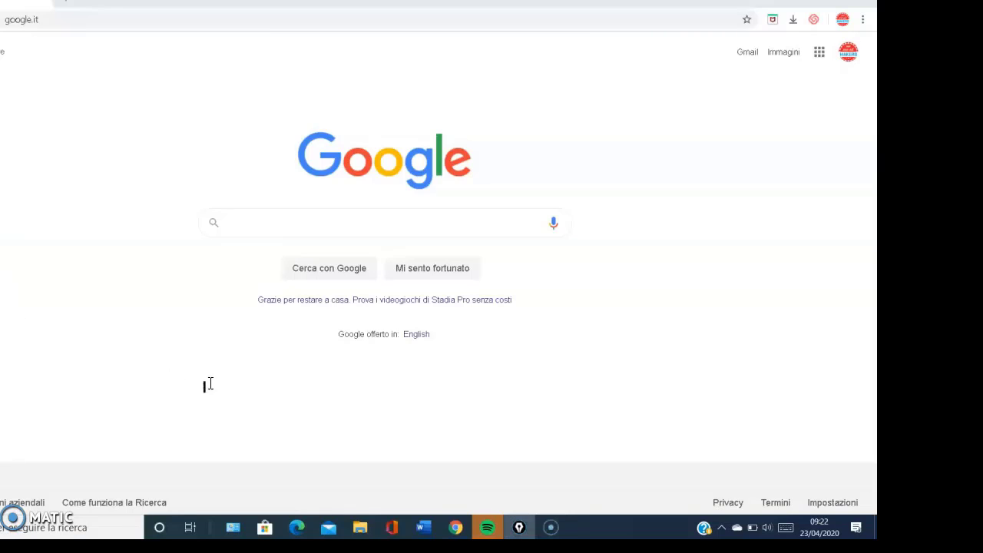
Type the on-screen note 'come firmare un documento con firma elet', clear it, and draw an annotation arrow.
text(c)
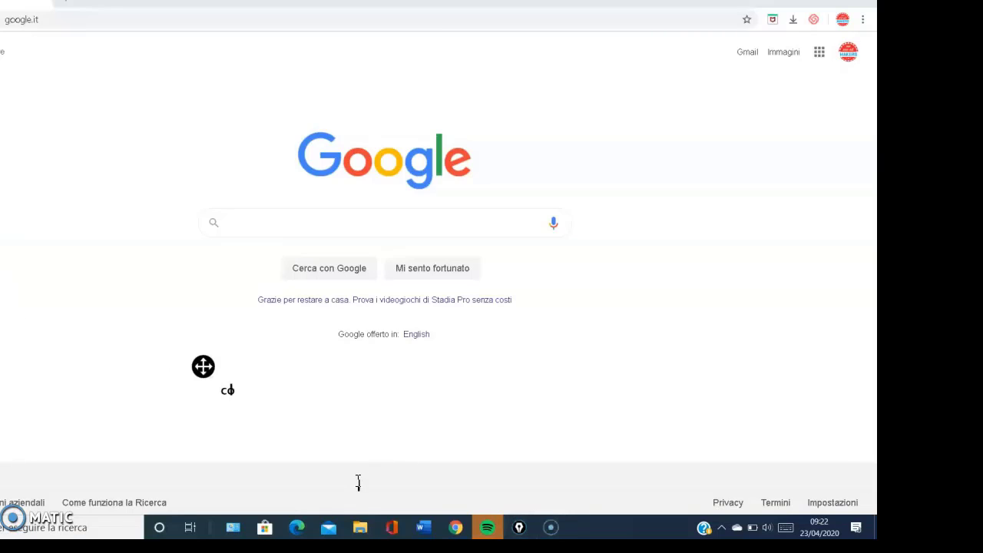
text(ome firmare )
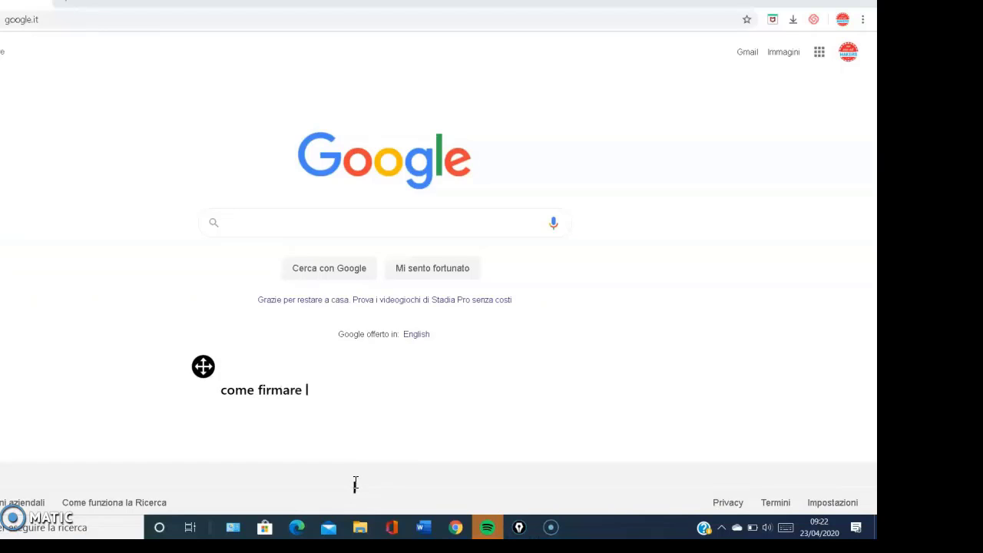
text(un documen)
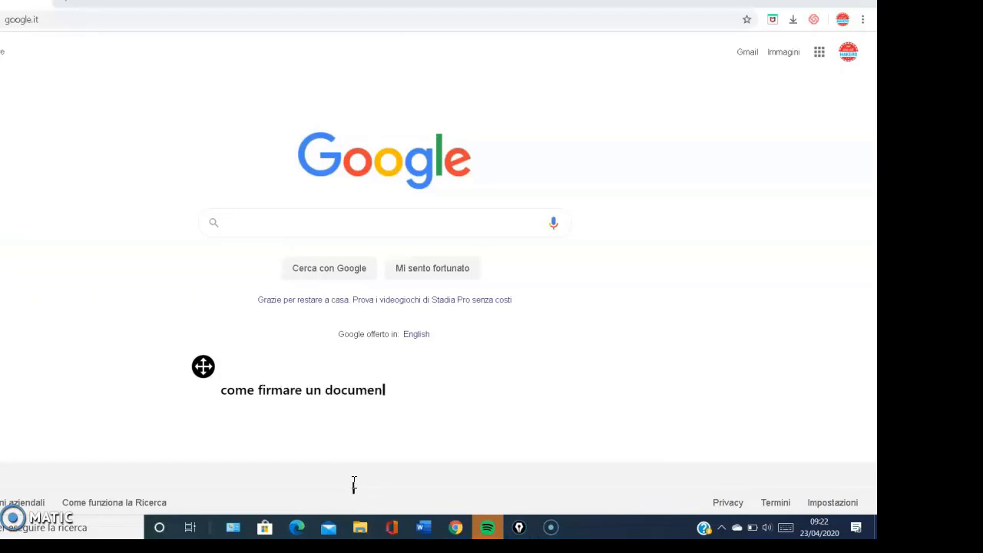
text(to con firma e)
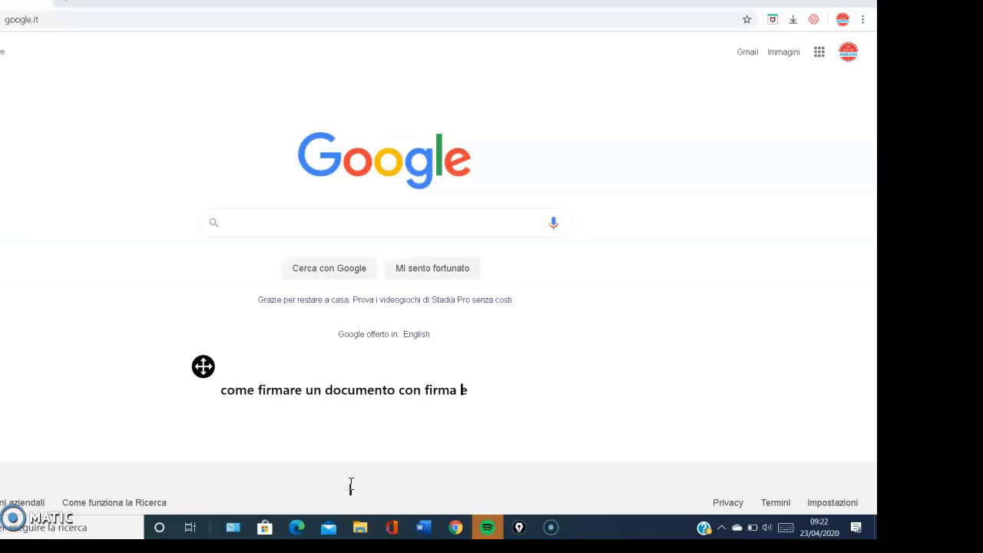
text(lettronica)
click(316, 393)
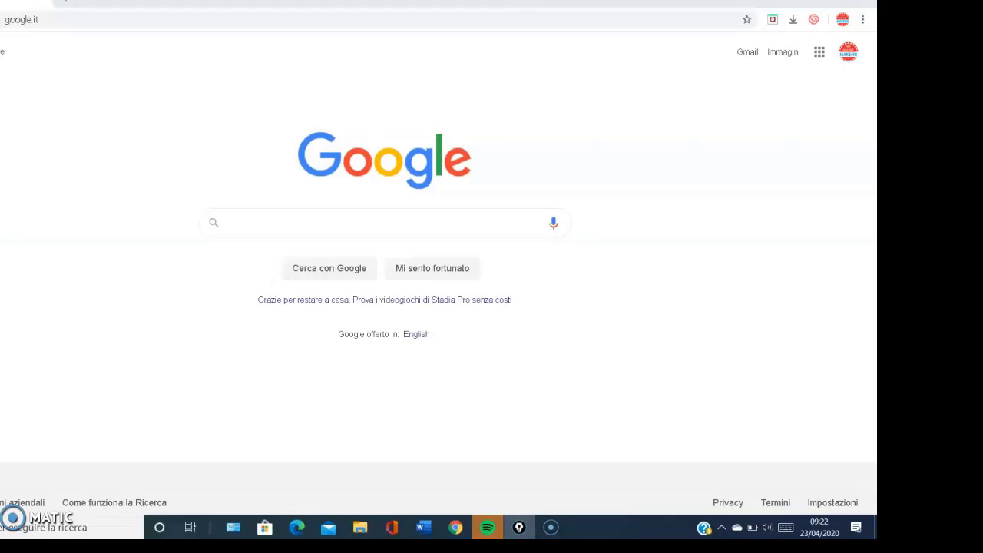
drag(0, 378, 193, 249)
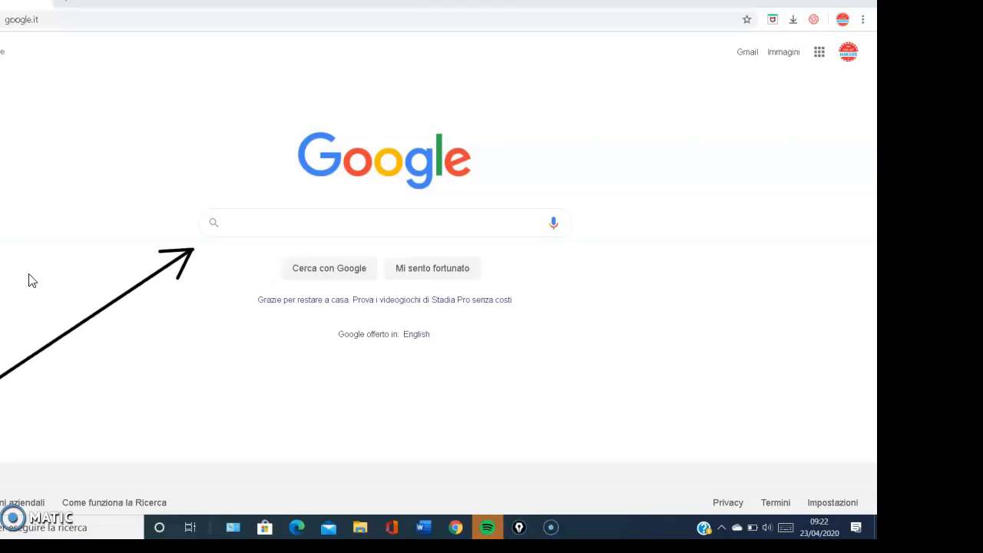
Search Google for 'small pdf firma' and open Smallpdf's Firma PDF page.
click(280, 225)
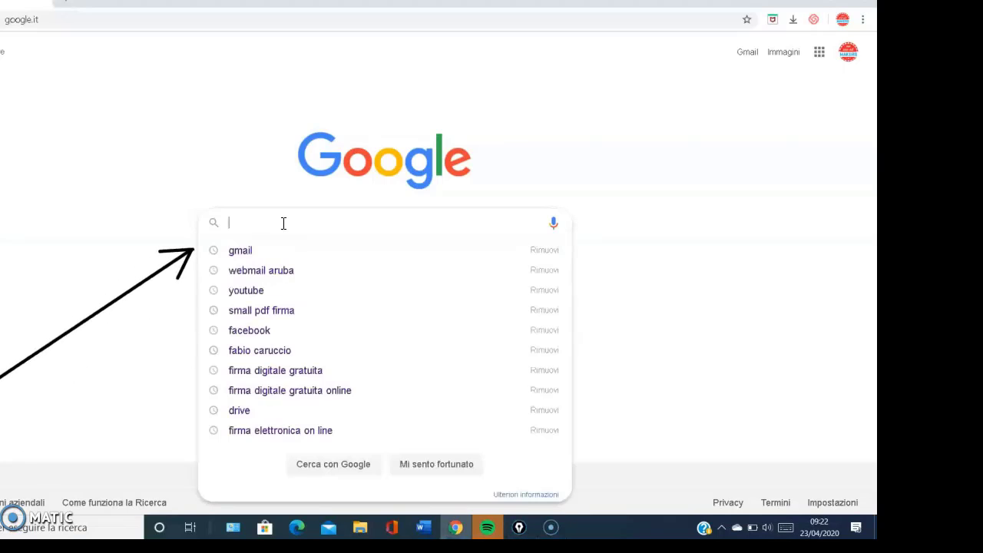
text(small)
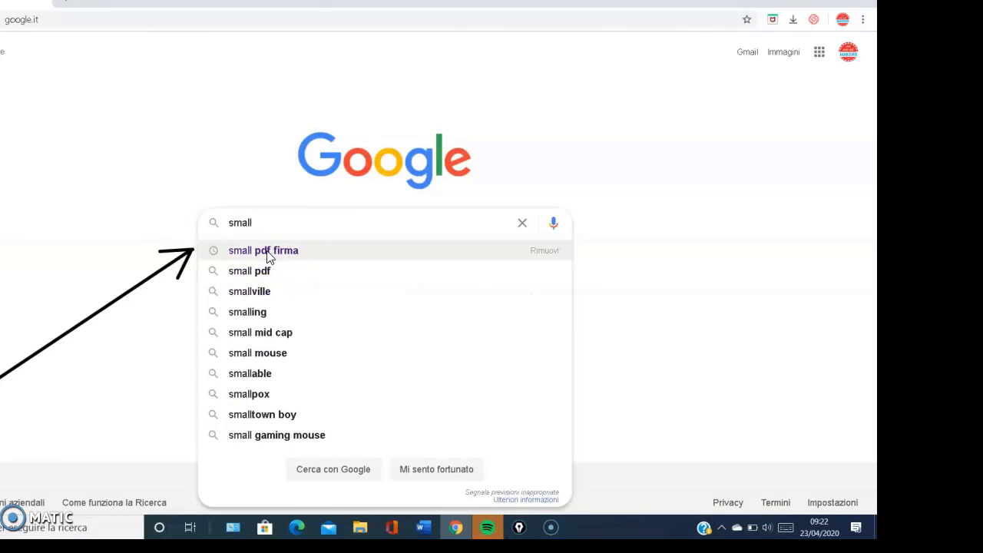
click(265, 254)
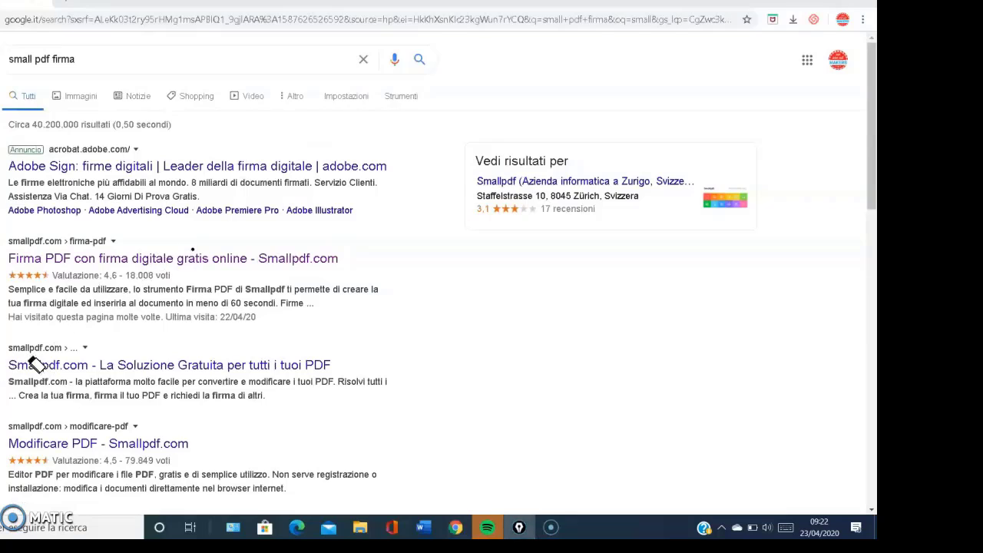
click(88, 259)
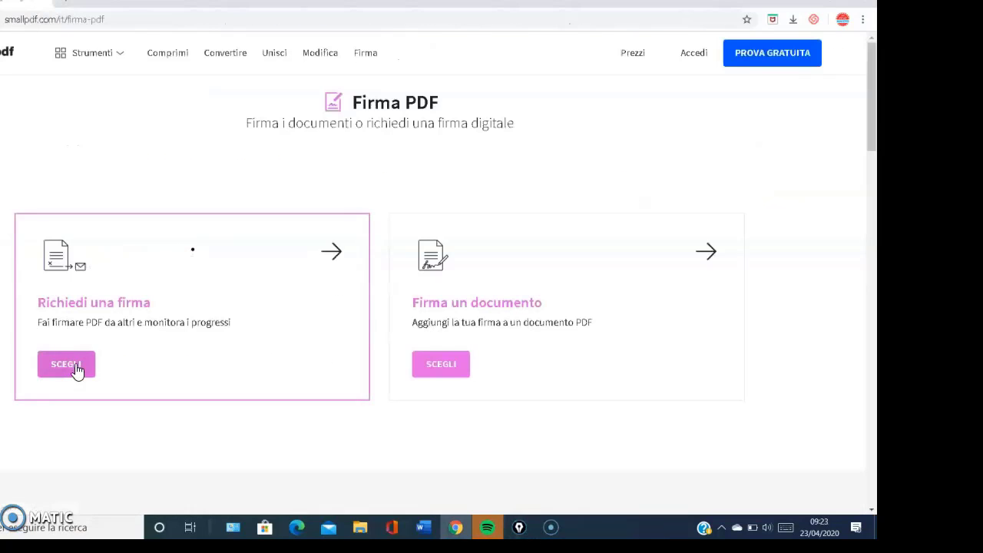
Choose Richiedi una firma and load Firma contratto.pdf into the signing tool.
click(77, 367)
click(398, 321)
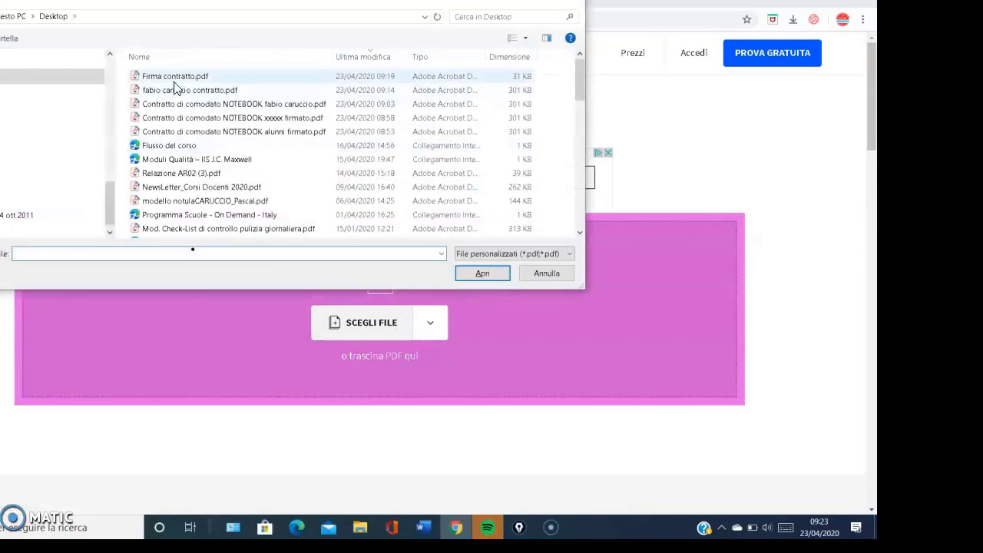
click(175, 80)
double_click(174, 81)
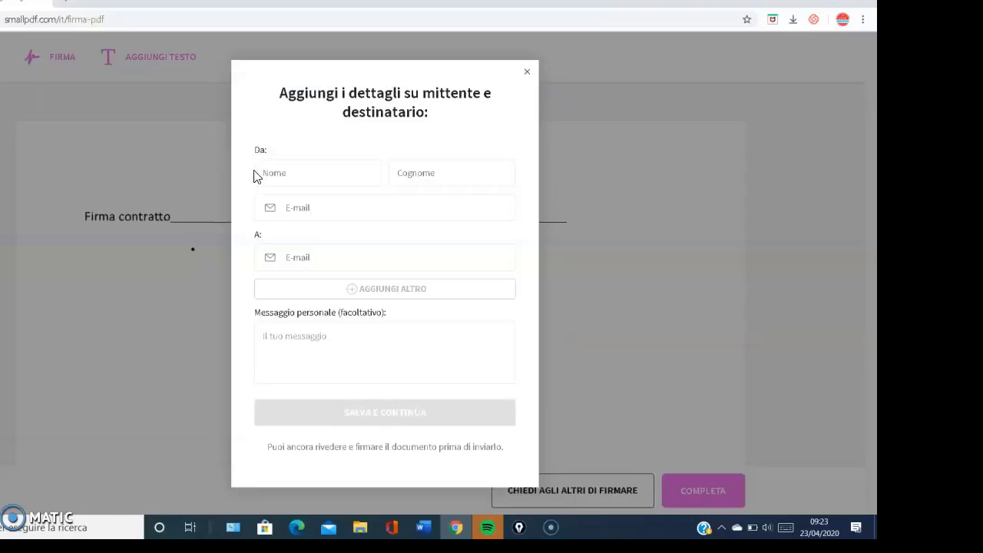
Autofill the sender's Nome, Cognome and E-mail, and enter the recipient's e-mail address.
click(297, 175)
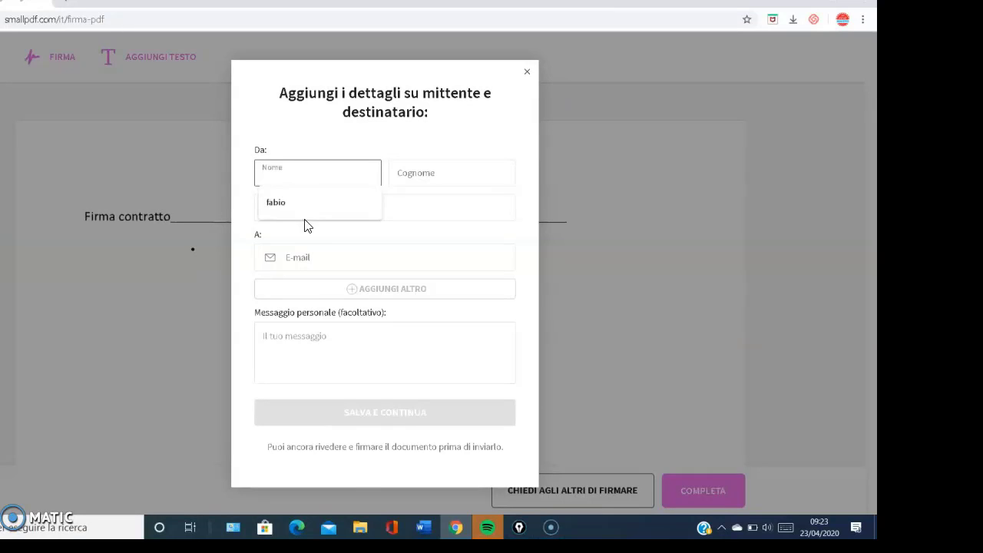
click(304, 209)
click(467, 175)
click(449, 202)
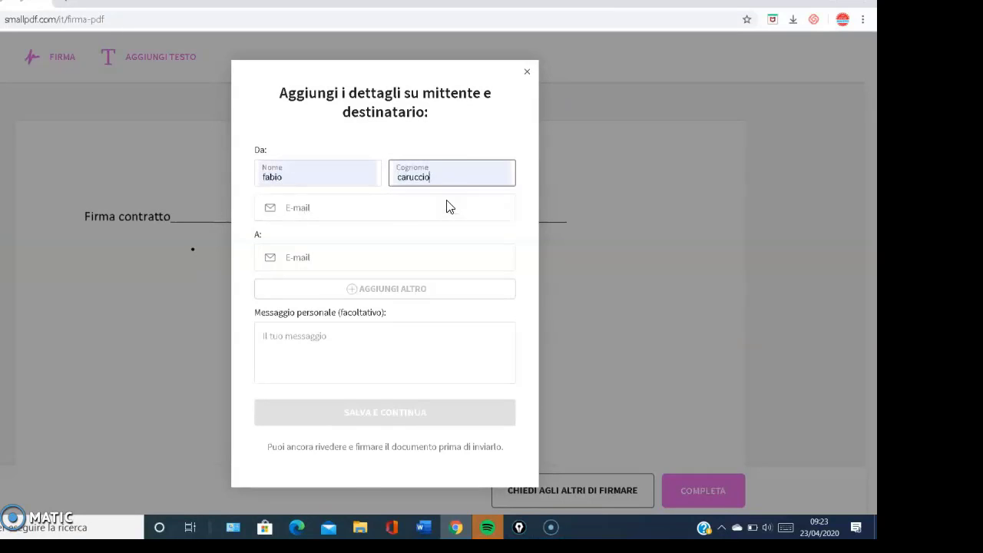
click(350, 208)
click(350, 235)
click(329, 266)
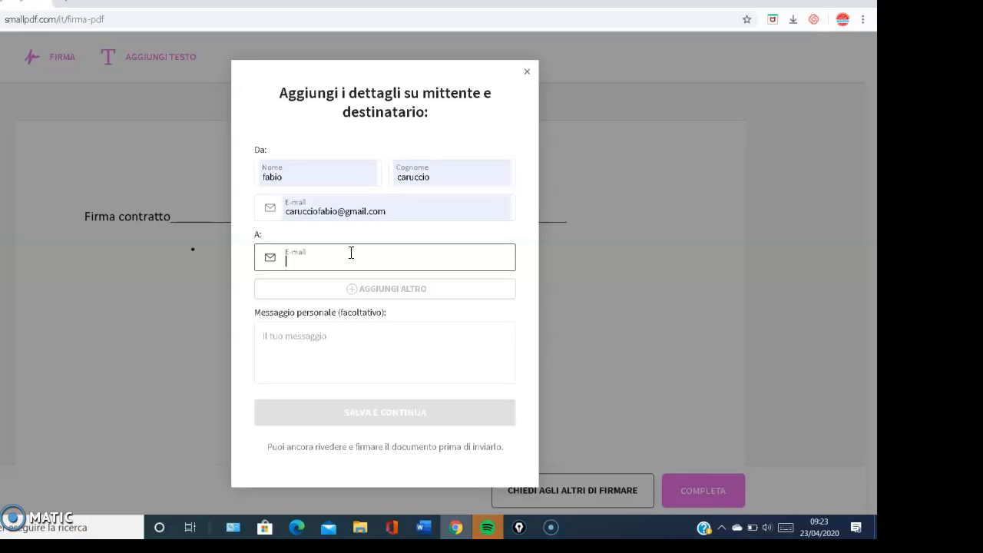
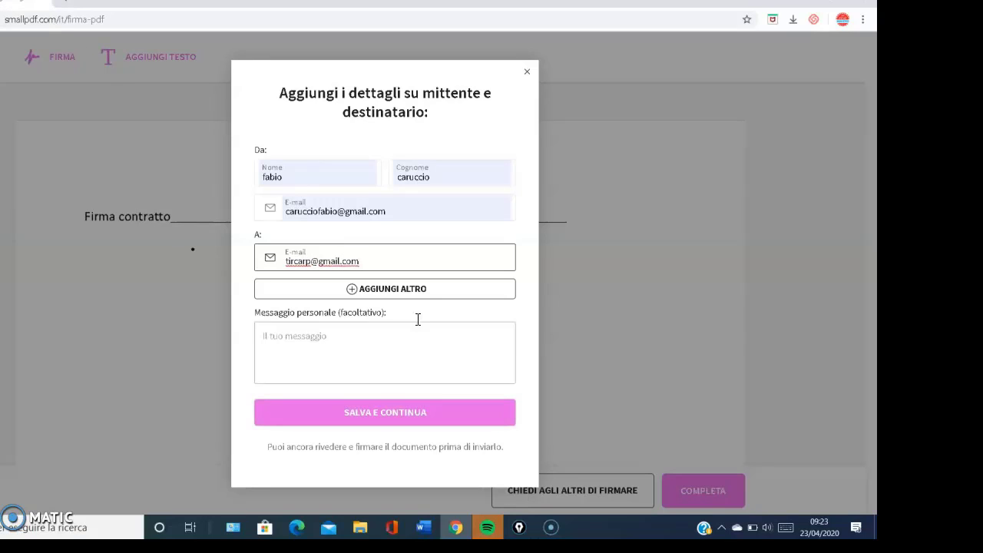
click(388, 300)
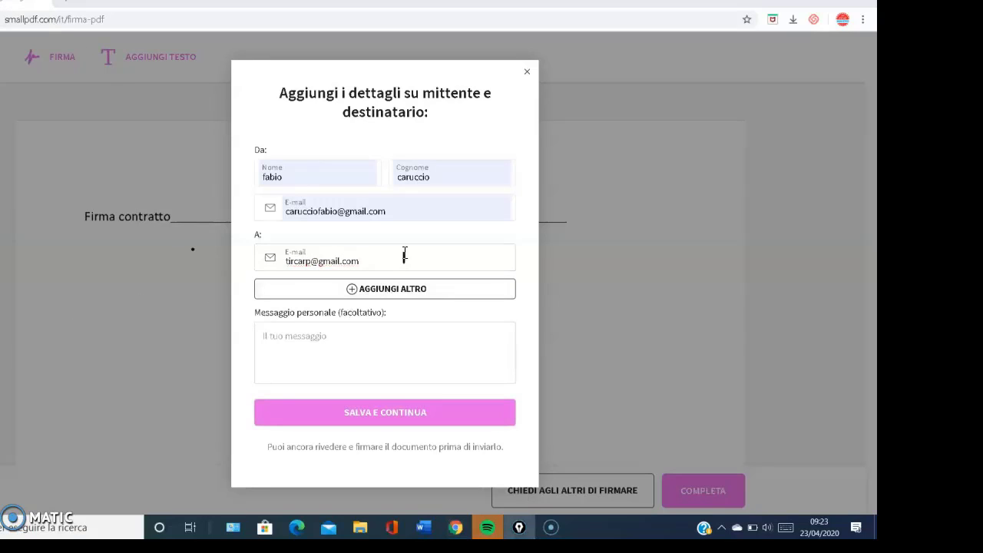
Type the on-screen note 'insedeario' about the recipient, then erase it.
text(inserin)
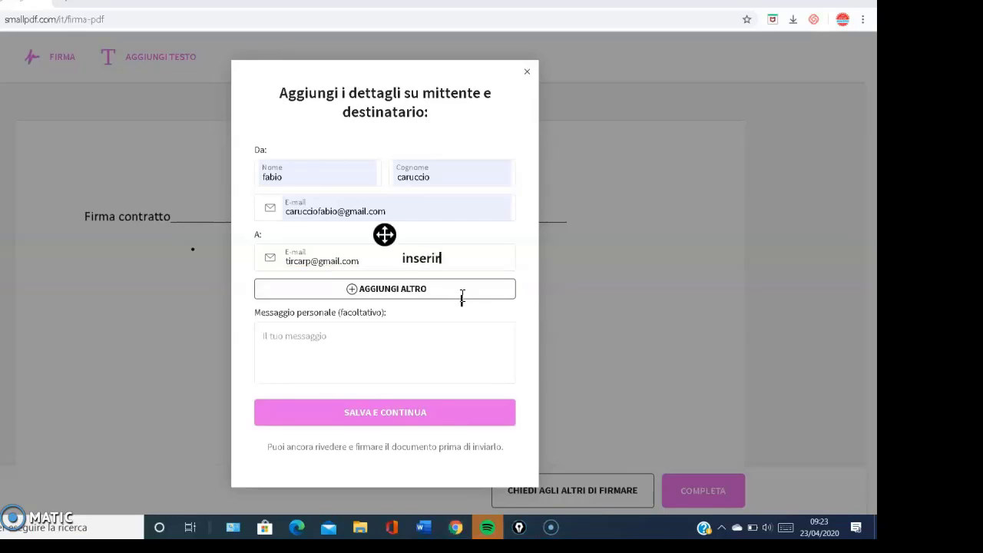
text(destinat)
text(ario)
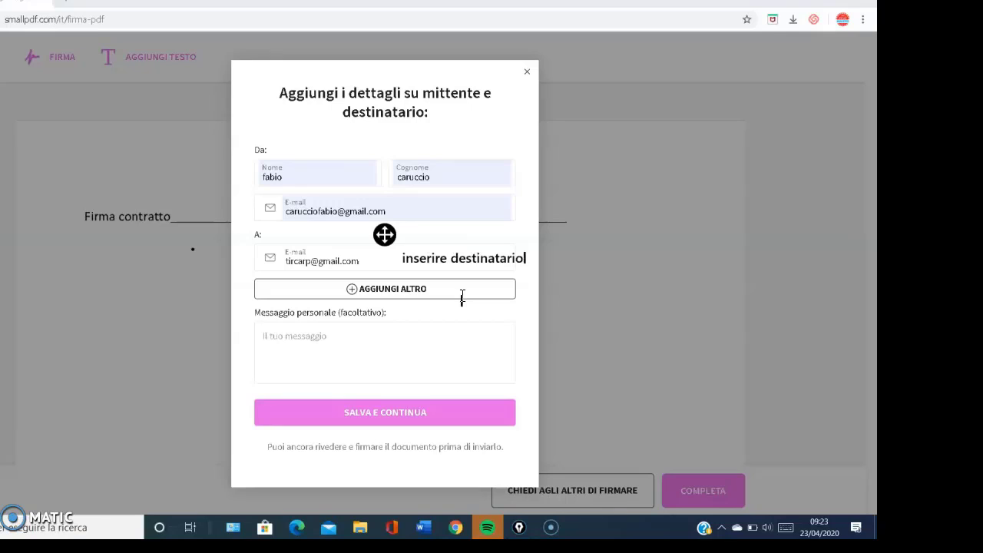
click(251, 318)
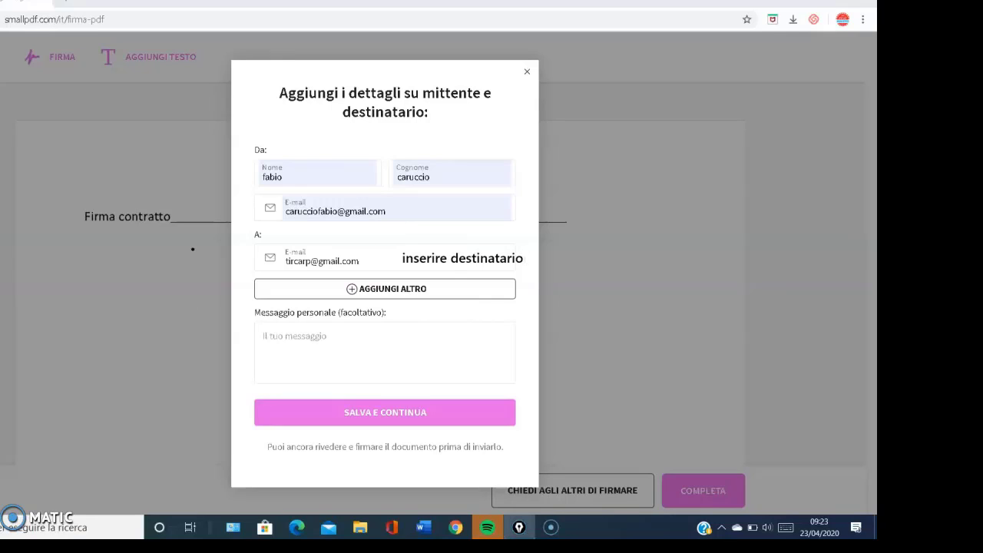
click(453, 258)
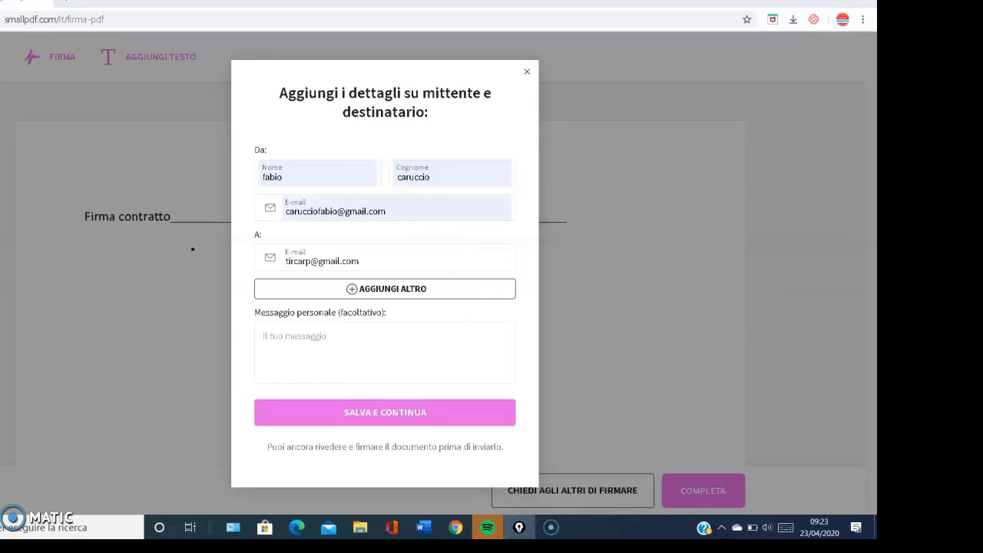
Add the message 'invio copia contratto', save the signer details, and open the FIRMA panel.
click(298, 333)
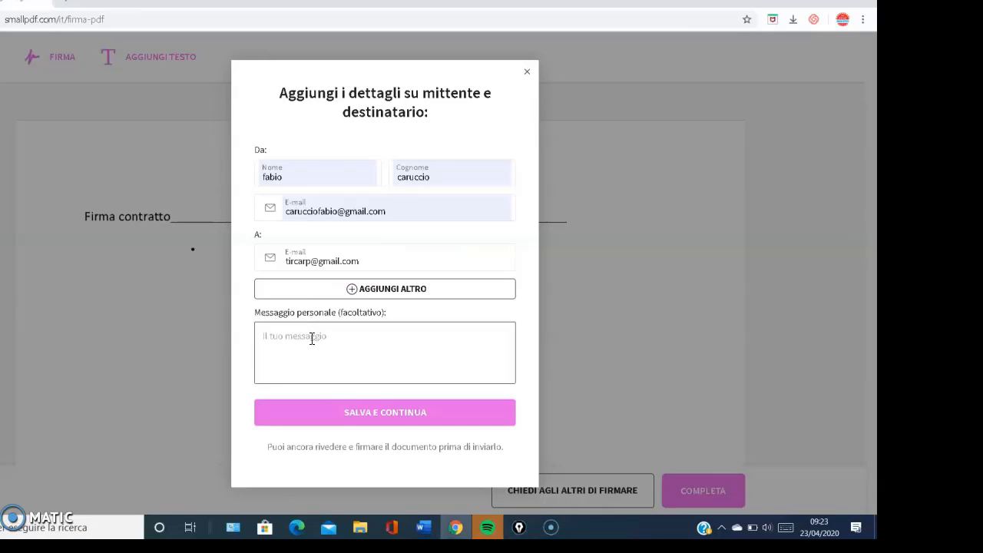
text(invio copia contratto)
click(369, 419)
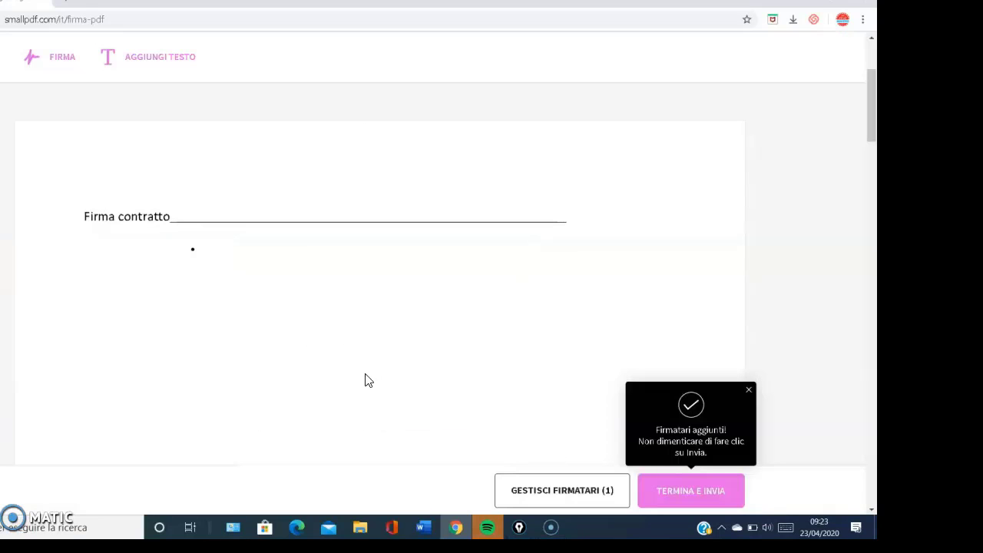
click(56, 68)
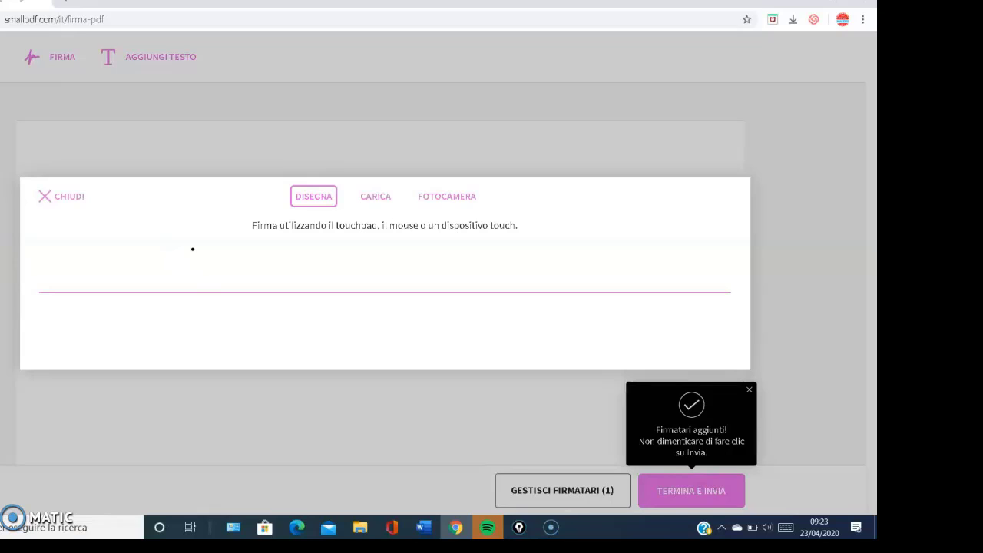
click(166, 352)
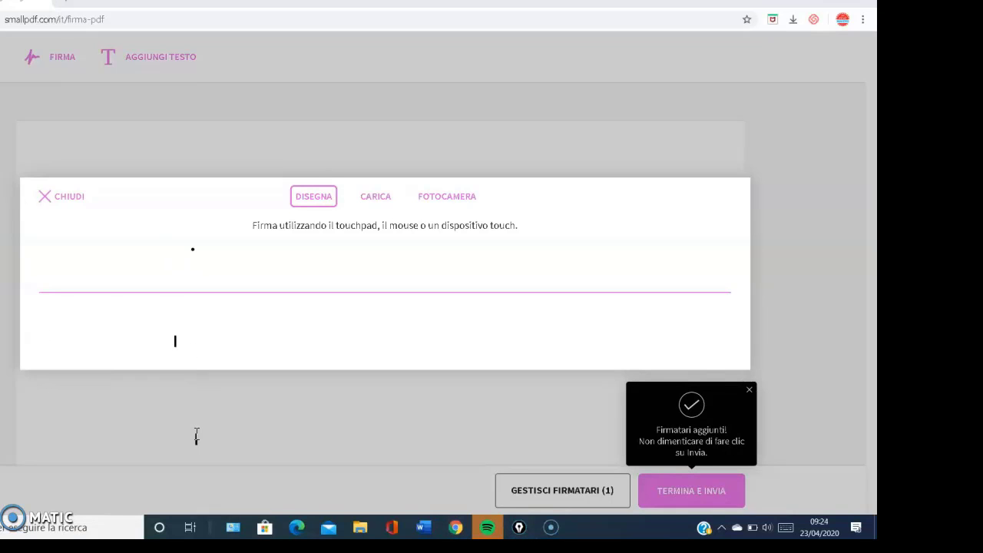
text(pd)
text(tete sd)
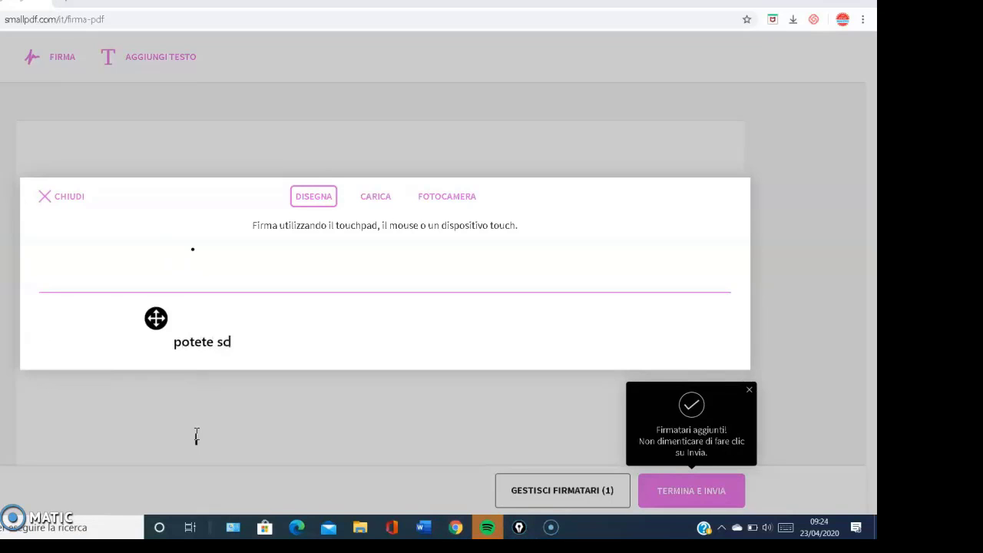
key(BackSpace)
text(cegliere )
text(odi)
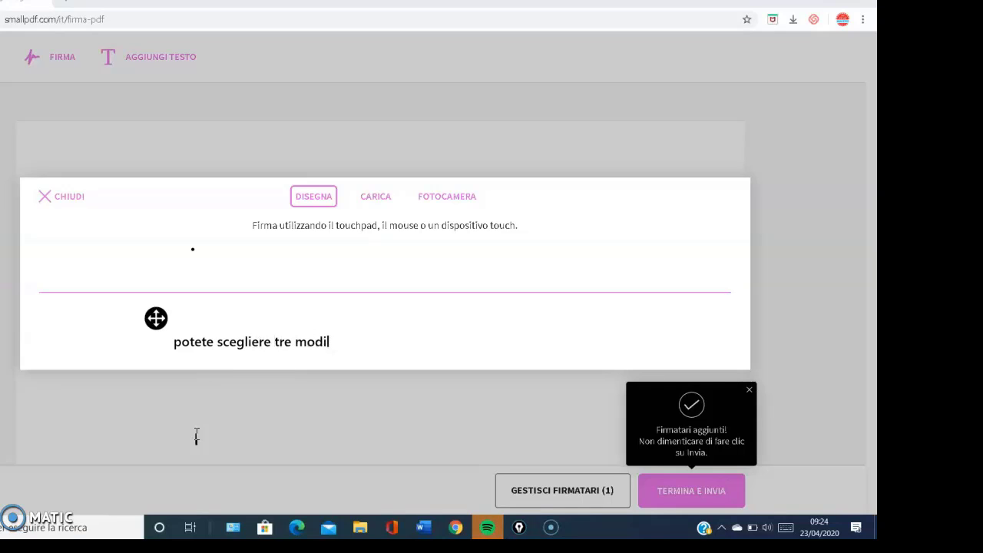
text(dise)
text(gnando)
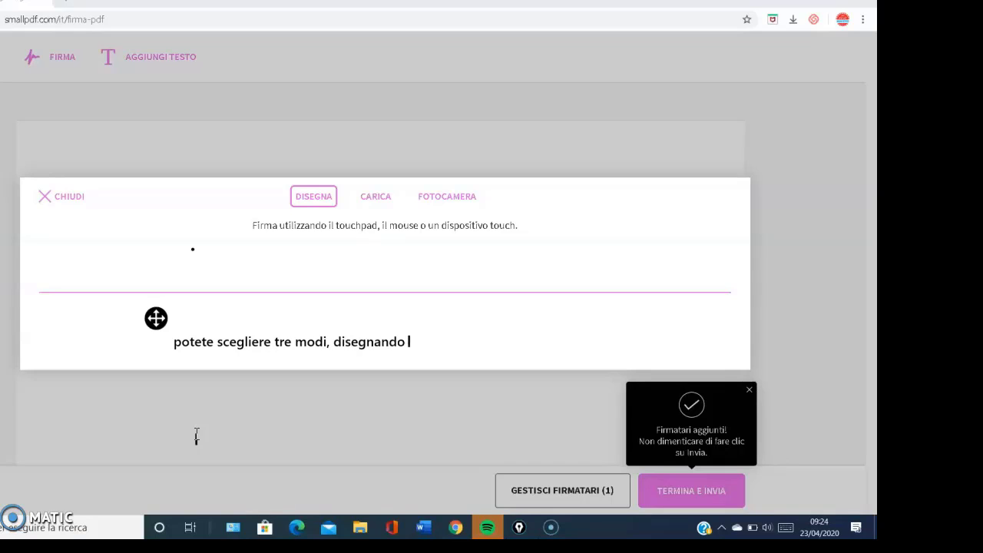
text(com)
text(mouse o ta)
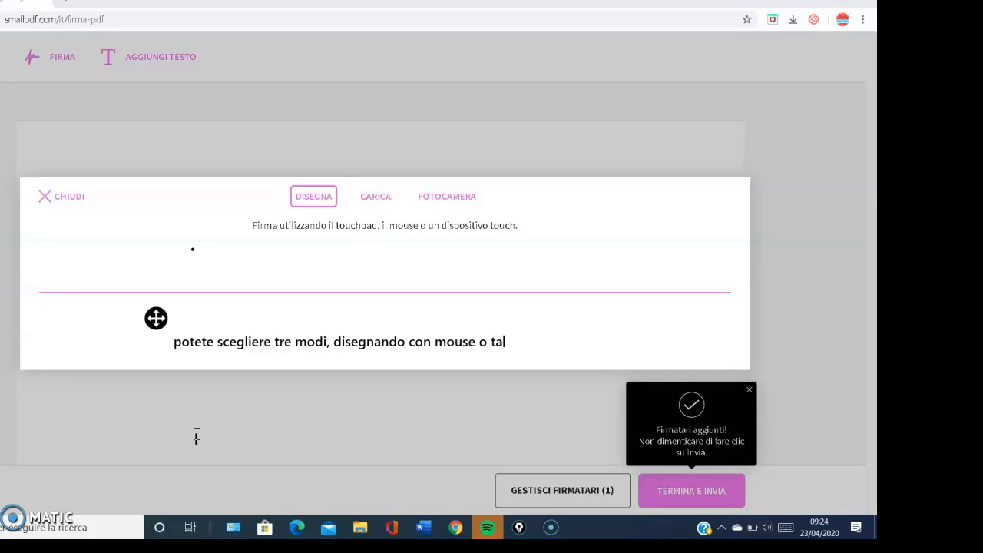
text(vole)
key(BackSpace)
key(BackSpace)
key(BackSpace)
key(BackSpace)
text(caricando )
text(un file o )
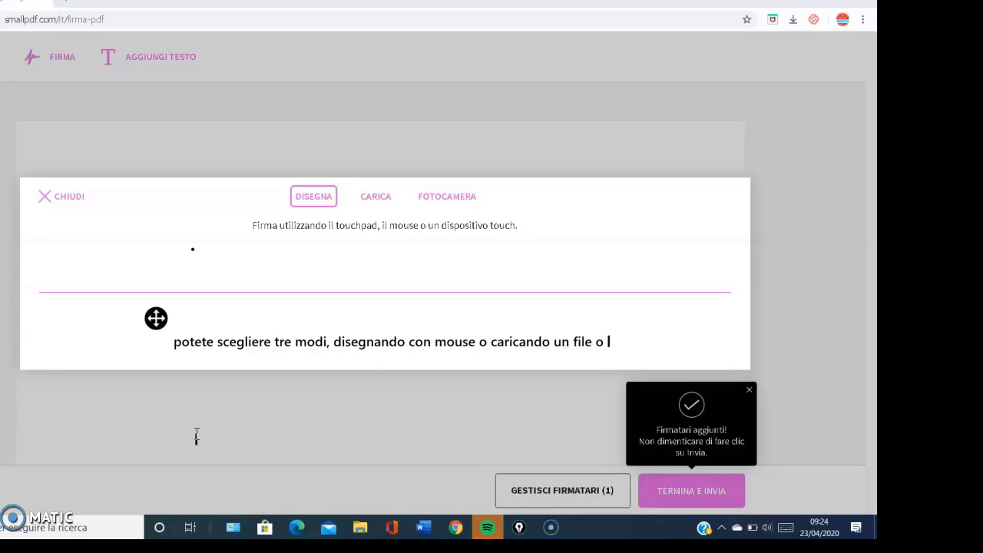
text(fotgrafan)
text(do f)
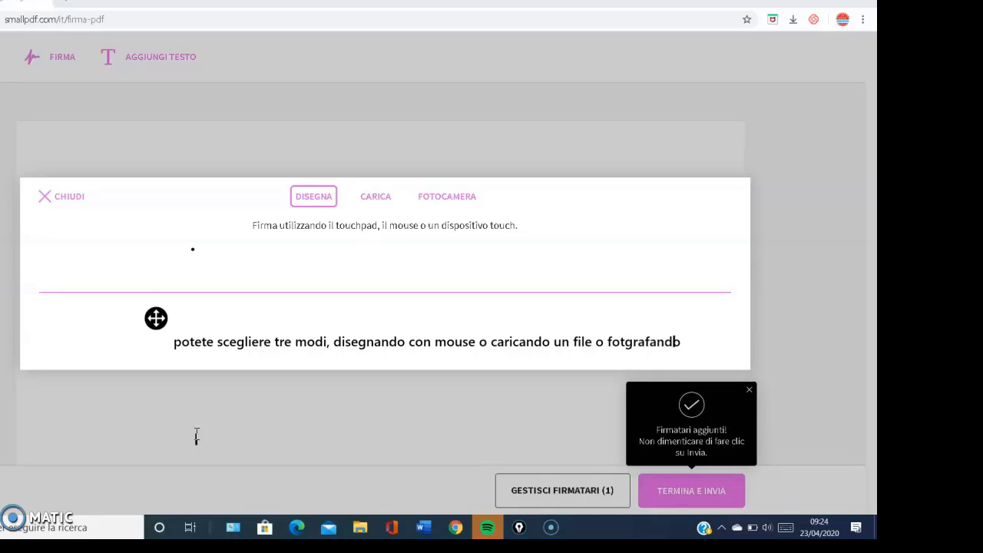
text(irma io )
text(preferisco)
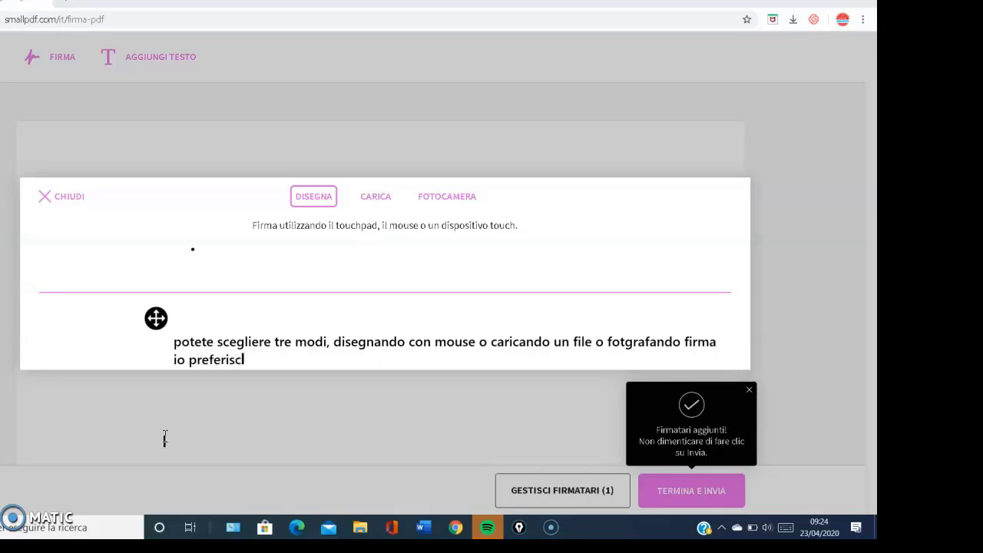
text( la prima)
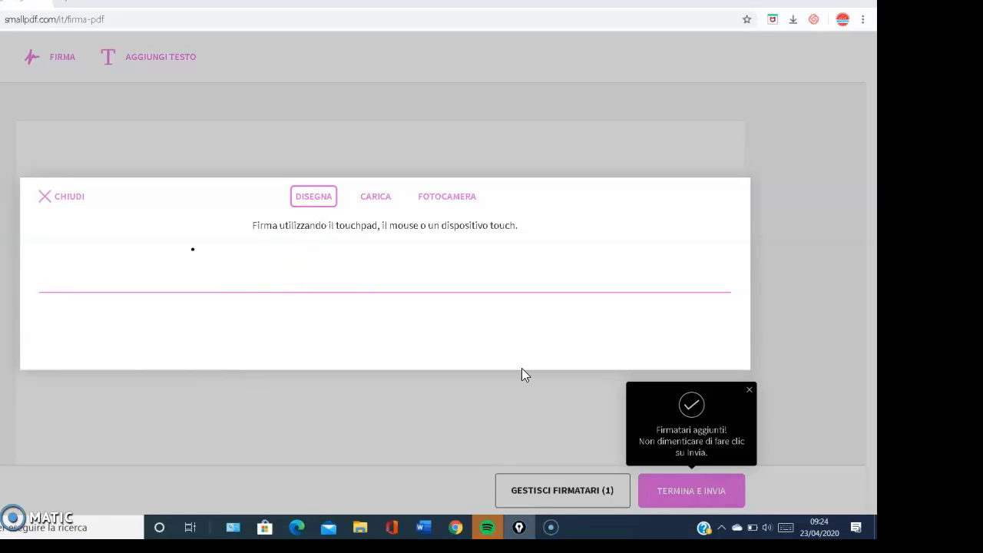
Draw a handwritten signature, save it, and drag it onto the Firma contratto line.
mouse_move(283, 278)
mouse_down()
mouse_move(310, 260)
mouse_move(305, 304)
mouse_move(349, 276)
mouse_move(373, 285)
mouse_up()
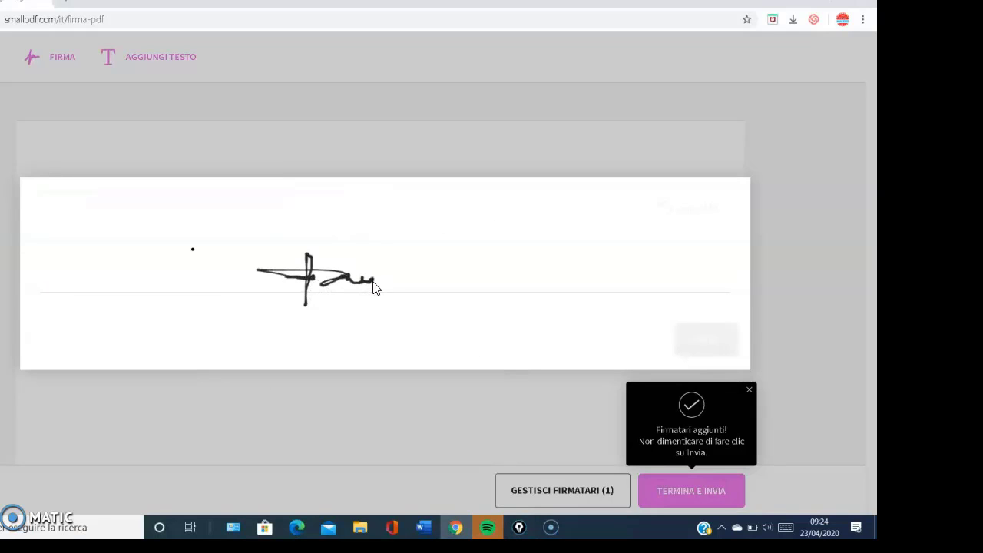
click(711, 347)
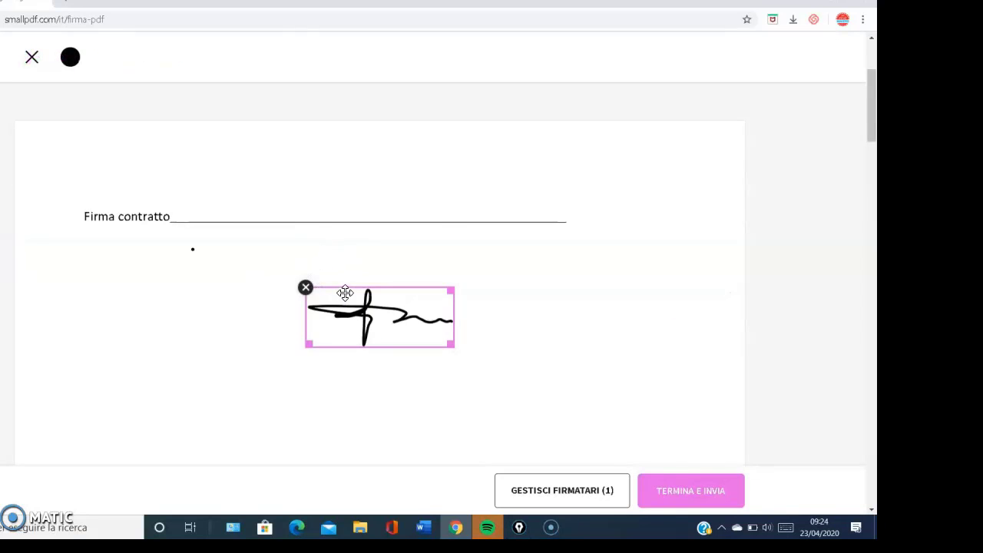
drag(344, 292, 267, 167)
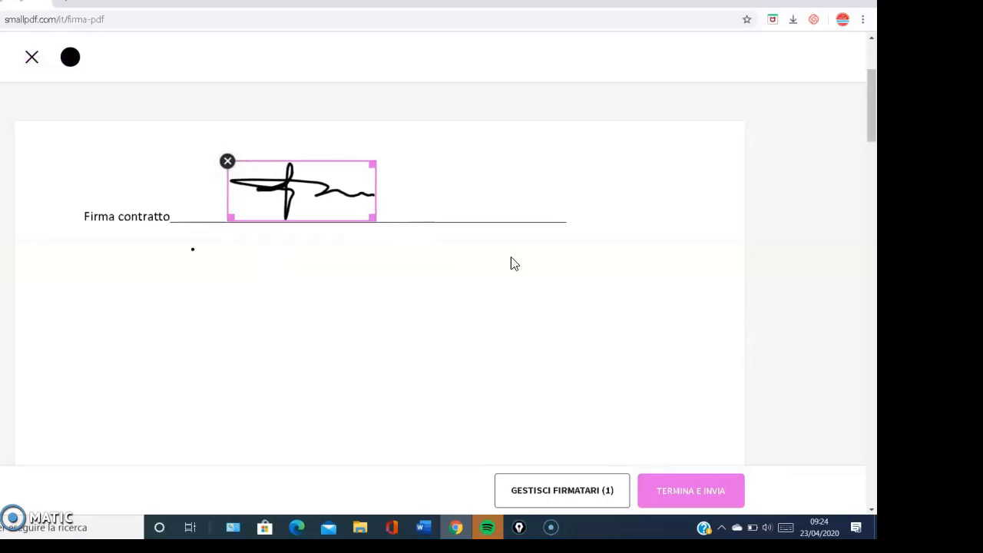
click(695, 500)
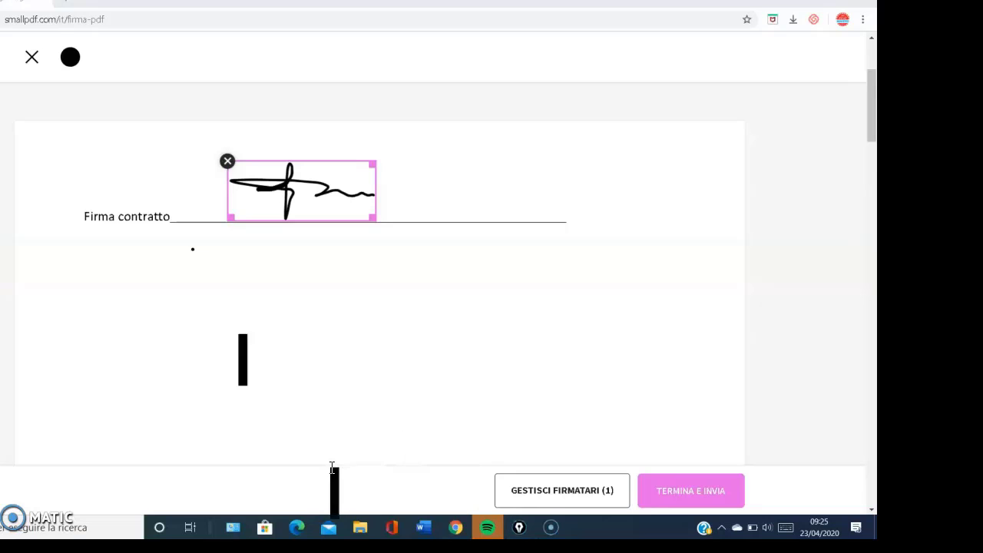
Write the on-screen note 'grazie alla prossima iscriviti al canale' and finish and send the contract.
text(grazie )
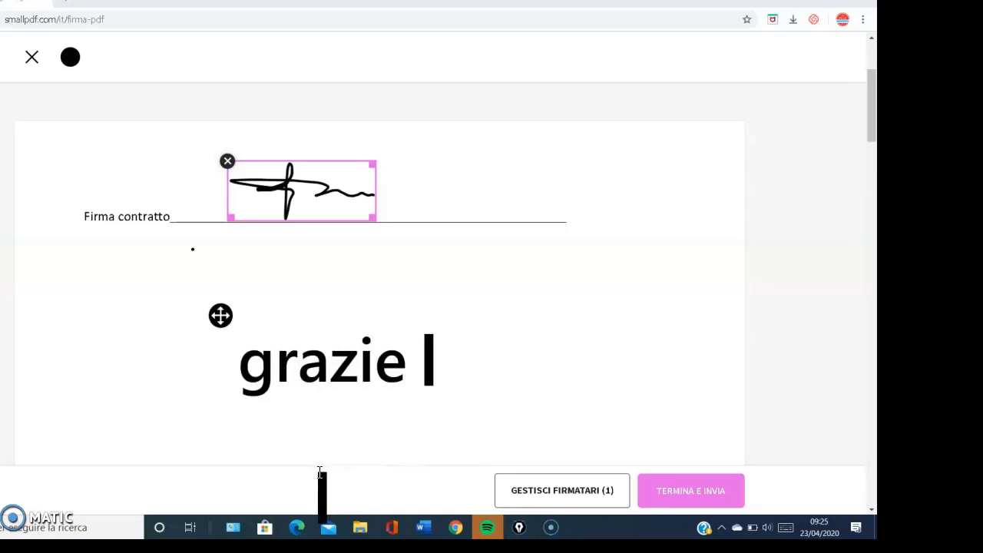
text(p)
key(BackSpace)
key(BackSpace)
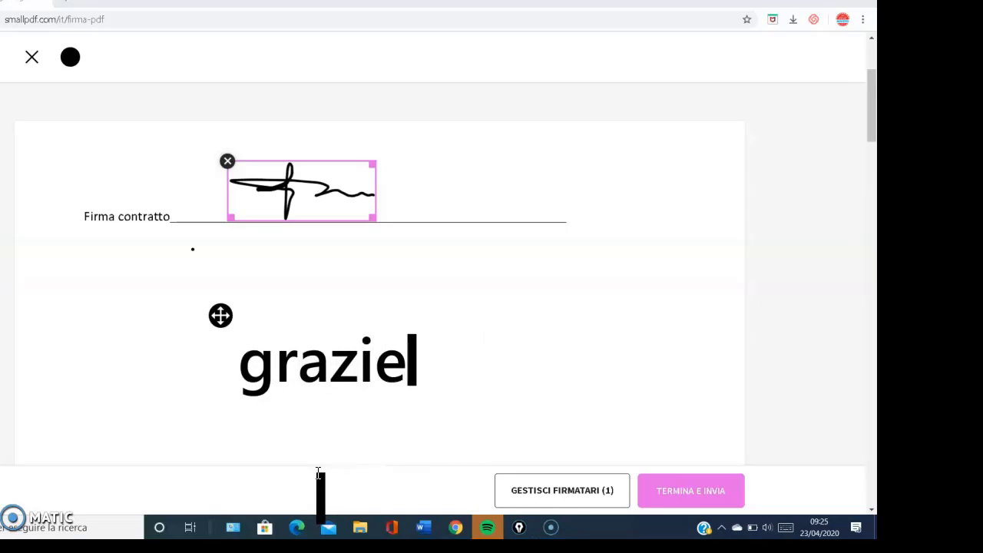
text(alla prossi)
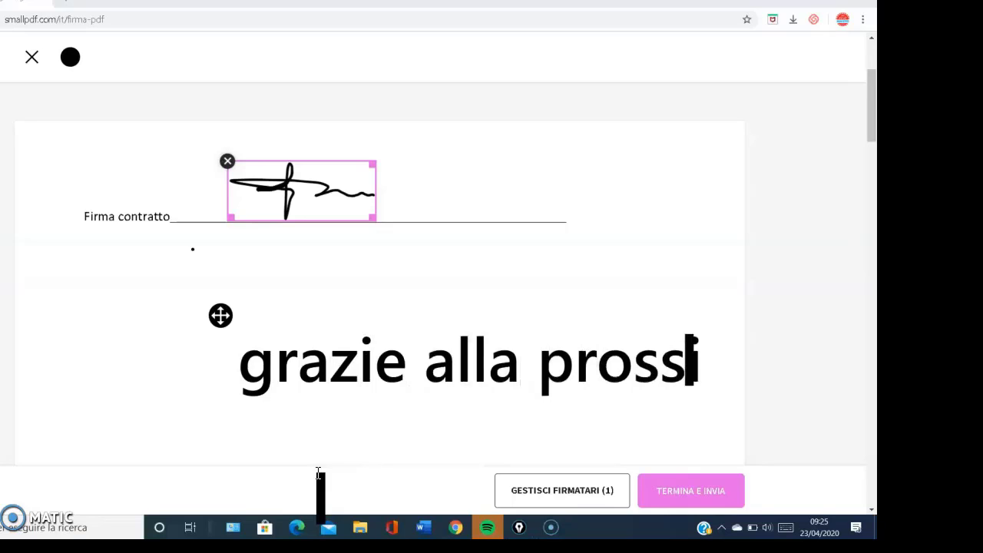
text(ma)
drag(220, 315, 77, 276)
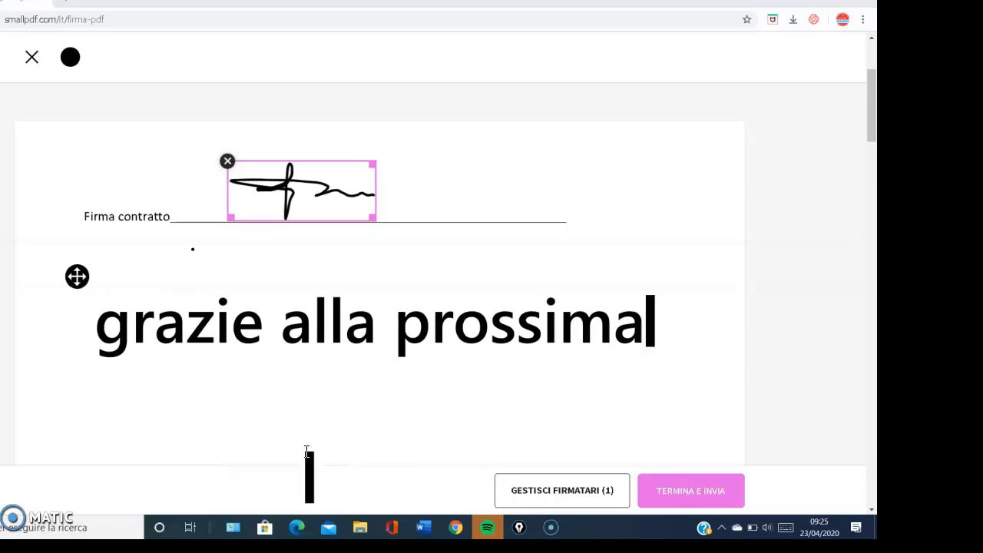
key(Return)
text(is)
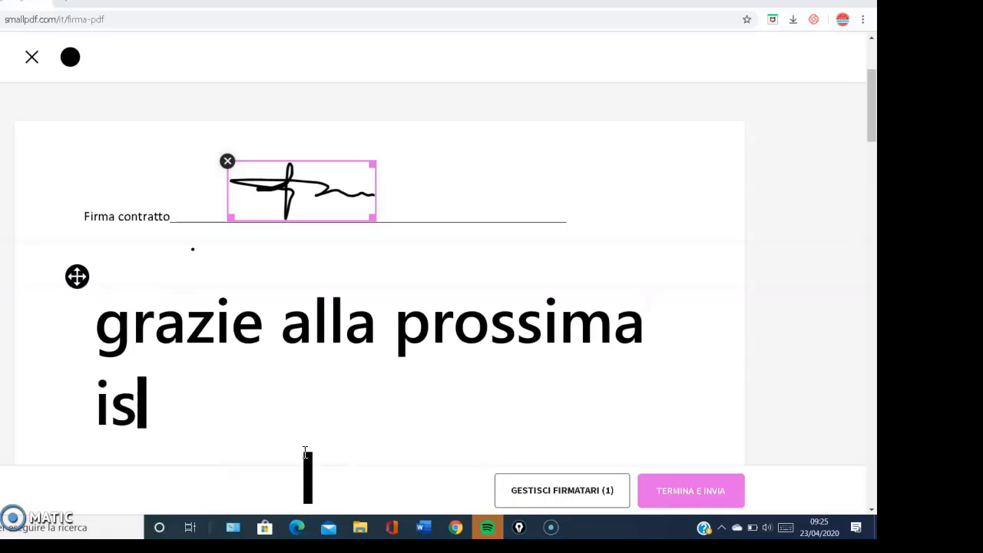
text(crivit)
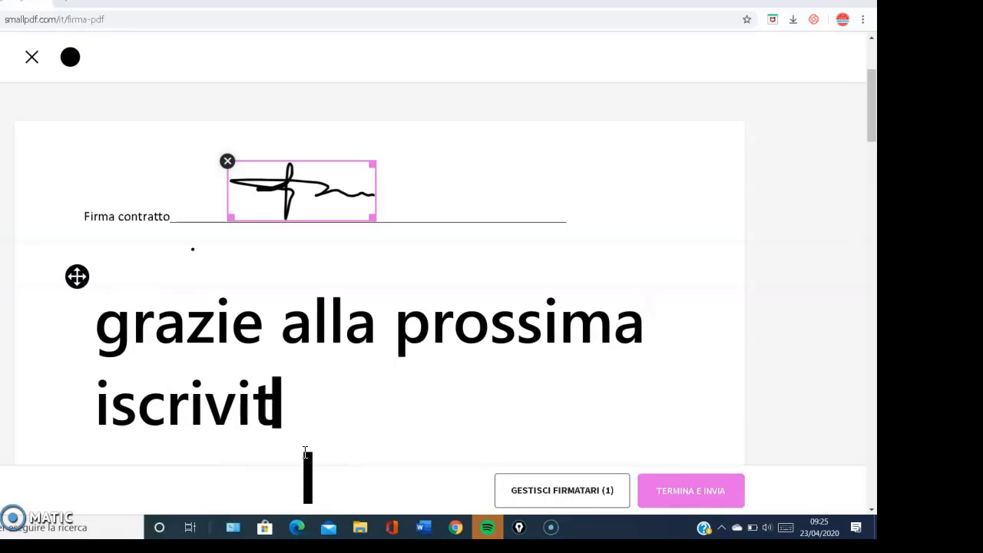
text(i al danal)
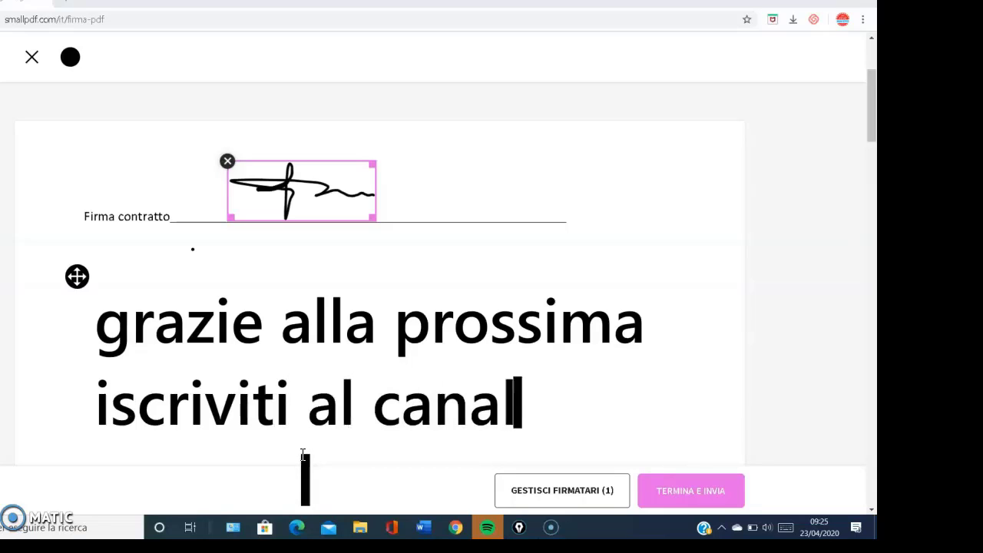
text(e)
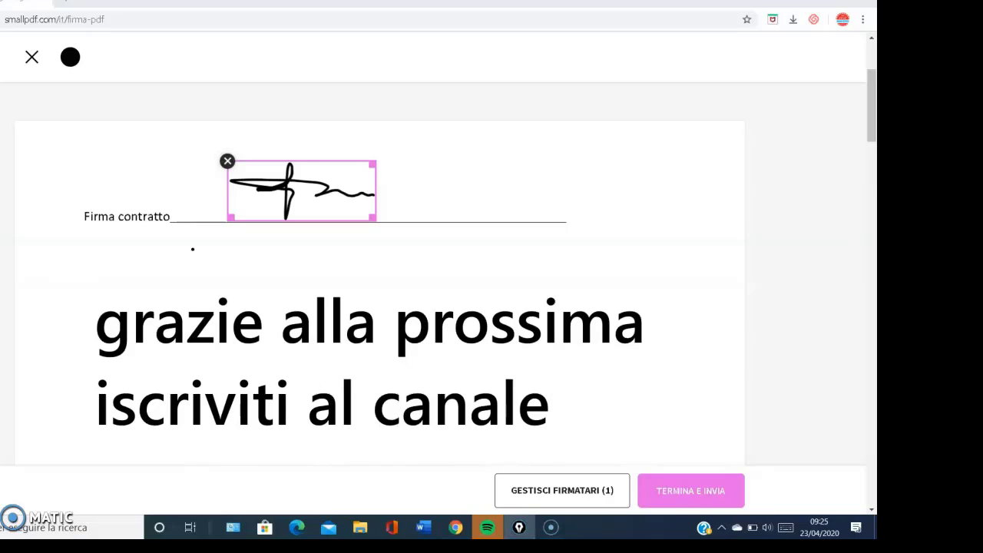
click(713, 502)
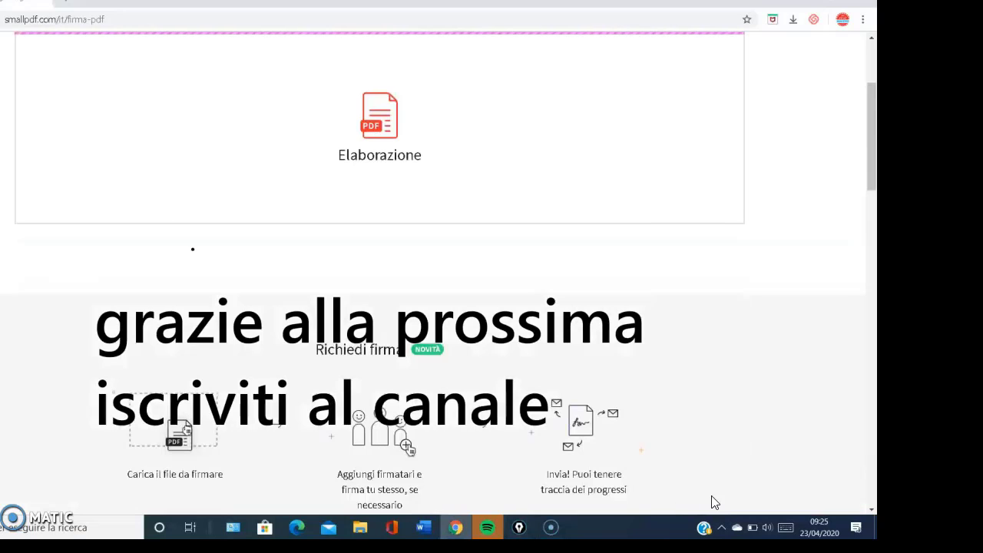